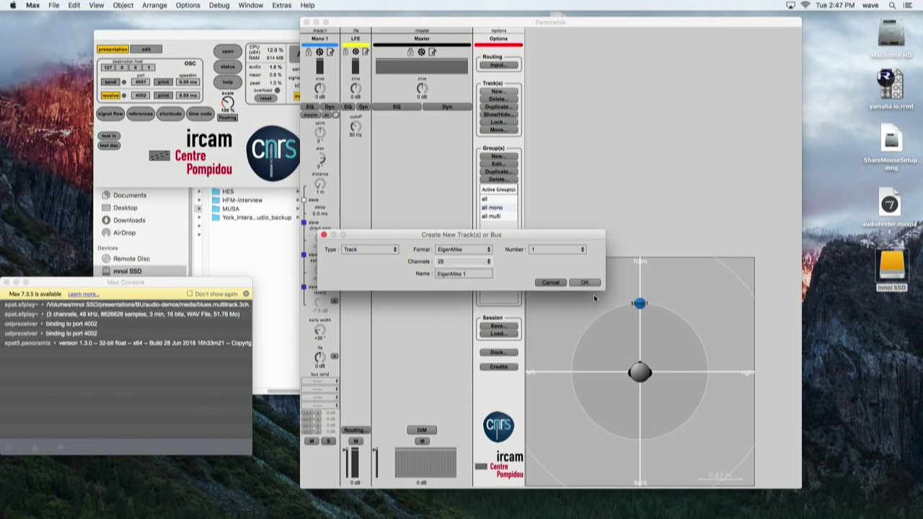
# - Create one EigenMike track with 25 channels, named EigenMike 1
pyautogui.press('Return')
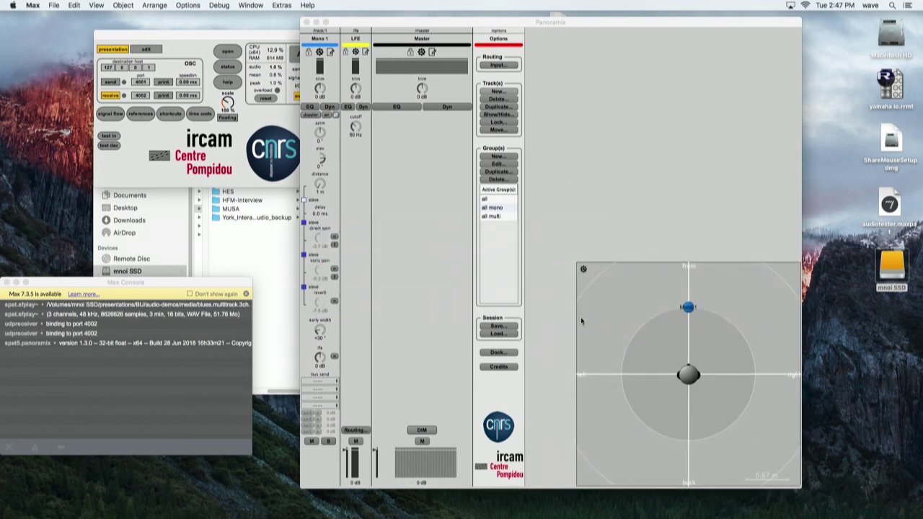
pyautogui.click(551, 158)
pyautogui.click(535, 364)
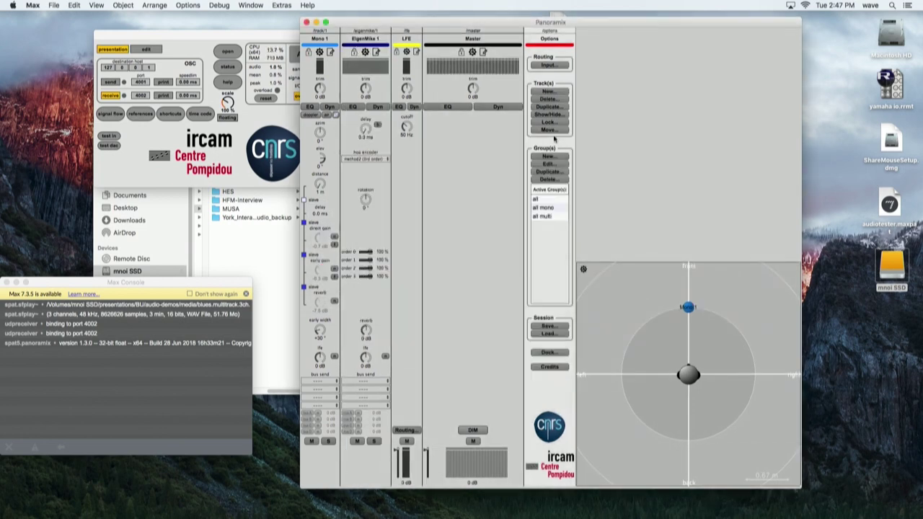
# - Create one HOA bus with 32 speakers and 4th order
pyautogui.click(550, 91)
pyautogui.click(476, 250)
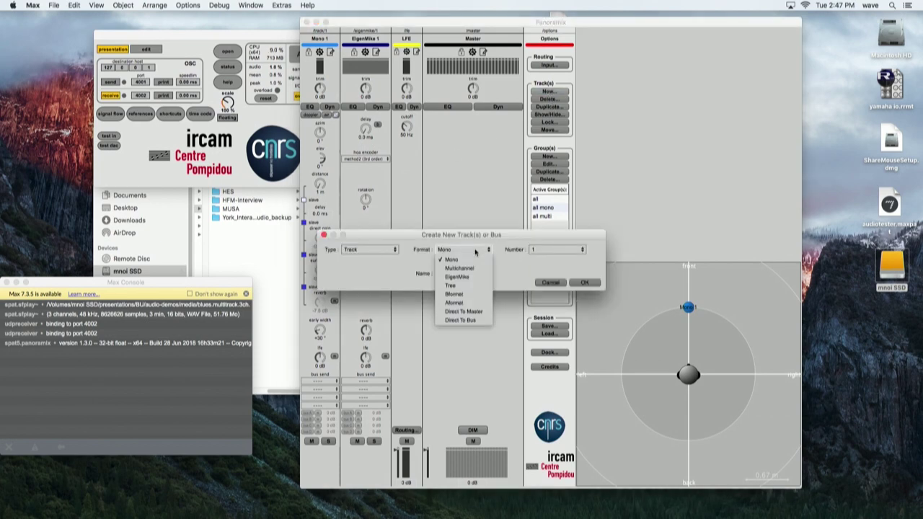
pyautogui.click(368, 249)
pyautogui.click(352, 266)
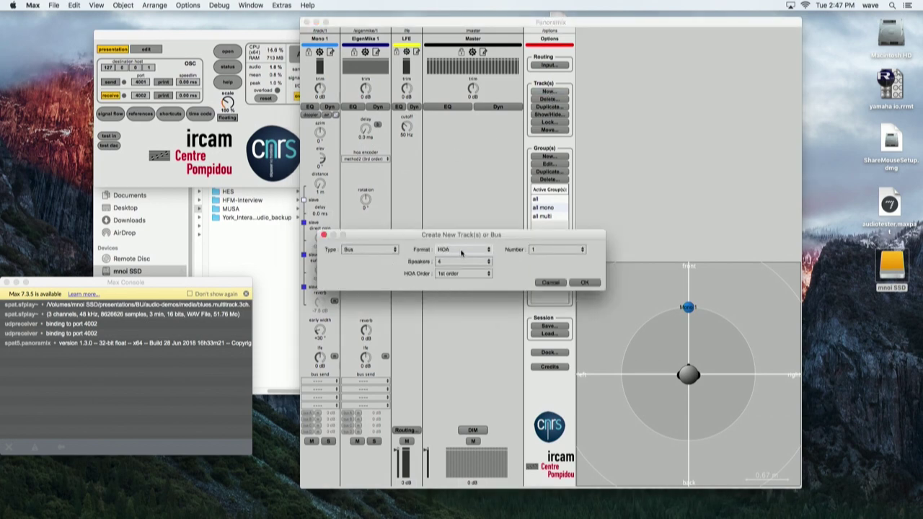
pyautogui.click(458, 263)
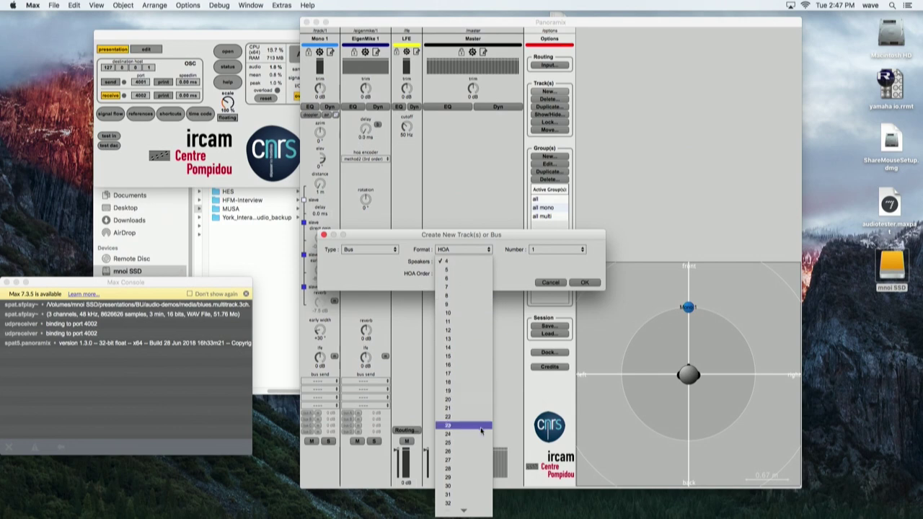
pyautogui.click(463, 443)
pyautogui.click(461, 275)
pyautogui.click(456, 309)
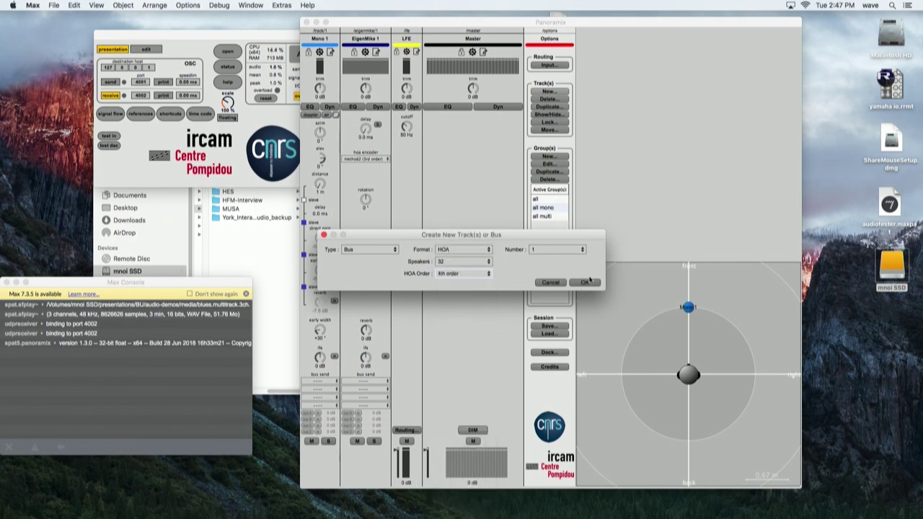
pyautogui.press('Return')
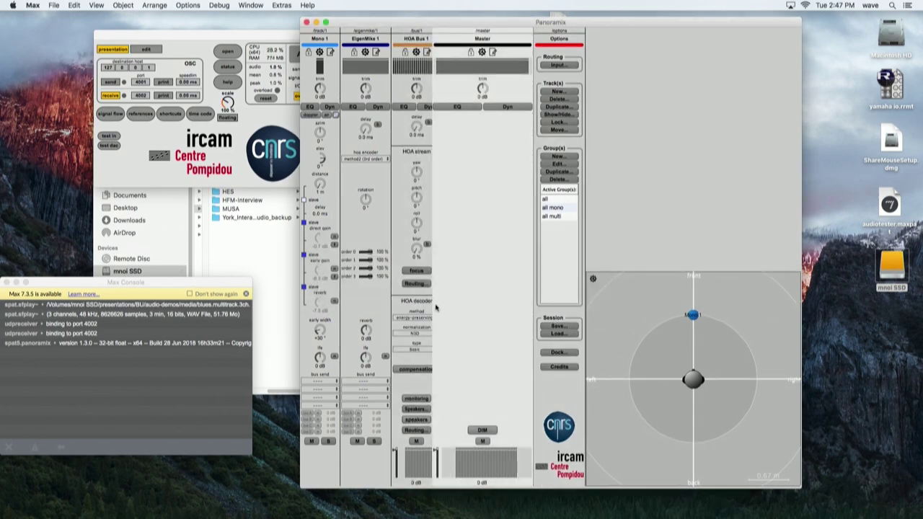
# - Widen and reposition the mixer window, and review the loudspeaker positions of HOA Bus 1
pyautogui.moveTo(301, 489); pyautogui.dragTo(128, 476)
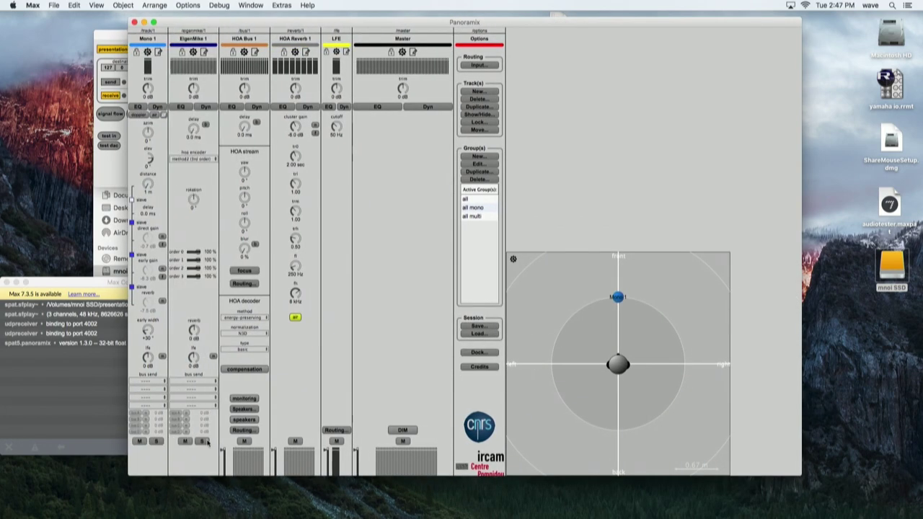
pyautogui.click(244, 409)
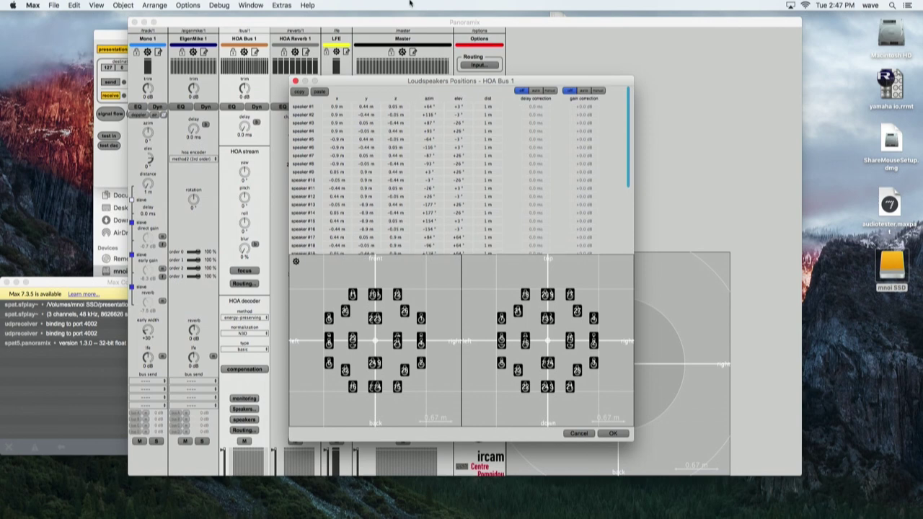
pyautogui.click(295, 81)
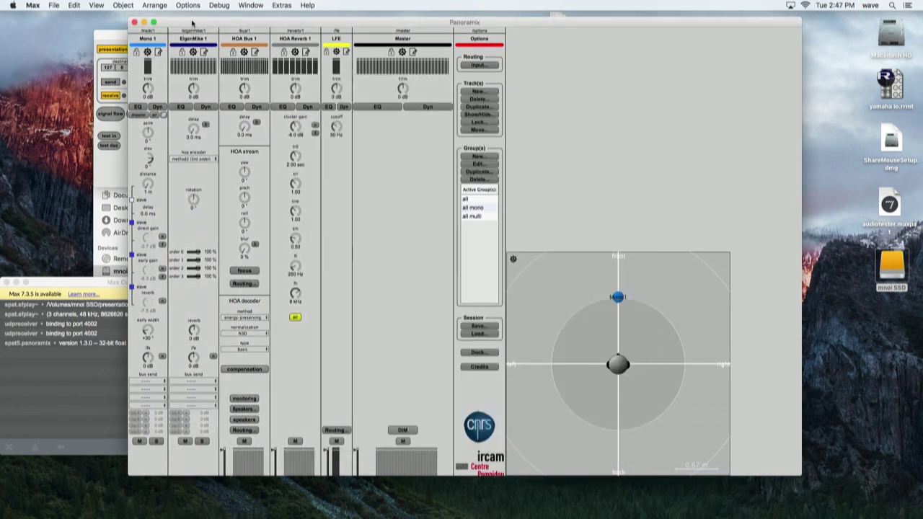
pyautogui.moveTo(325, 22); pyautogui.dragTo(447, 16)
# - Set the EigenMike 1 track's HOA encoder to method4 (4th order) and send the track to HOA Bus 1
pyautogui.click(315, 153)
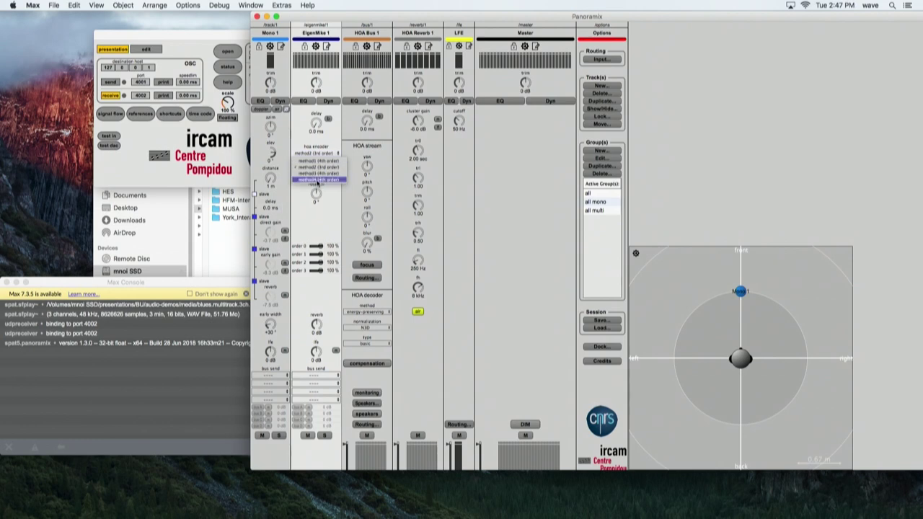
pyautogui.click(316, 179)
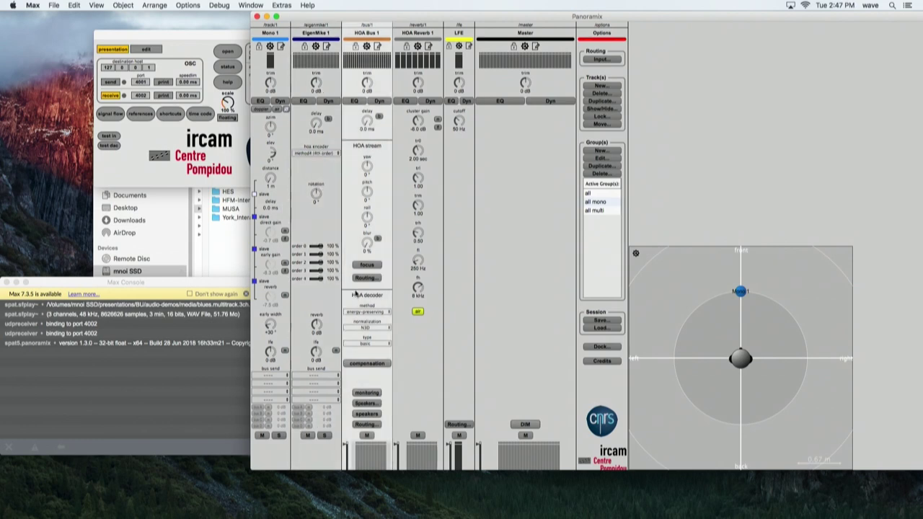
pyautogui.click(322, 376)
pyautogui.click(325, 389)
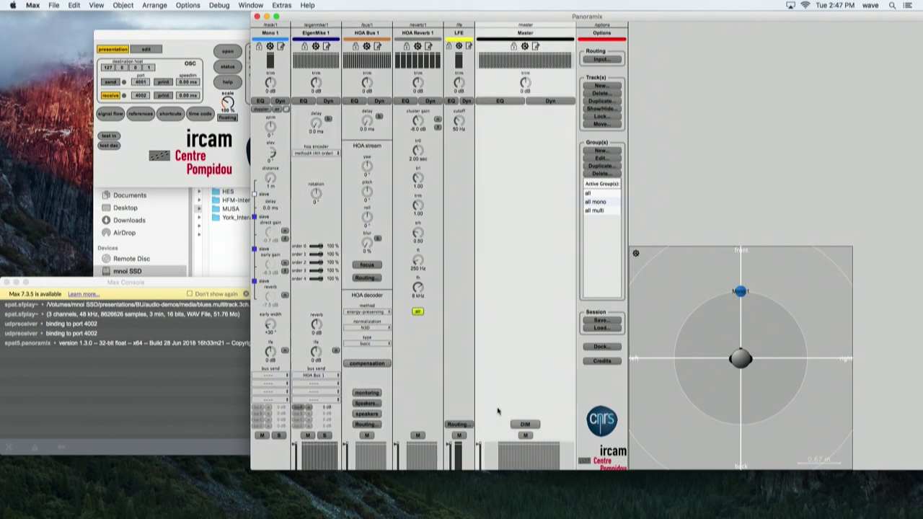
# - Configure the HOA Bus 1 decoder with SN3D normalization, type inphase-maxRe and a crossover of about 241 Hz
pyautogui.click(369, 328)
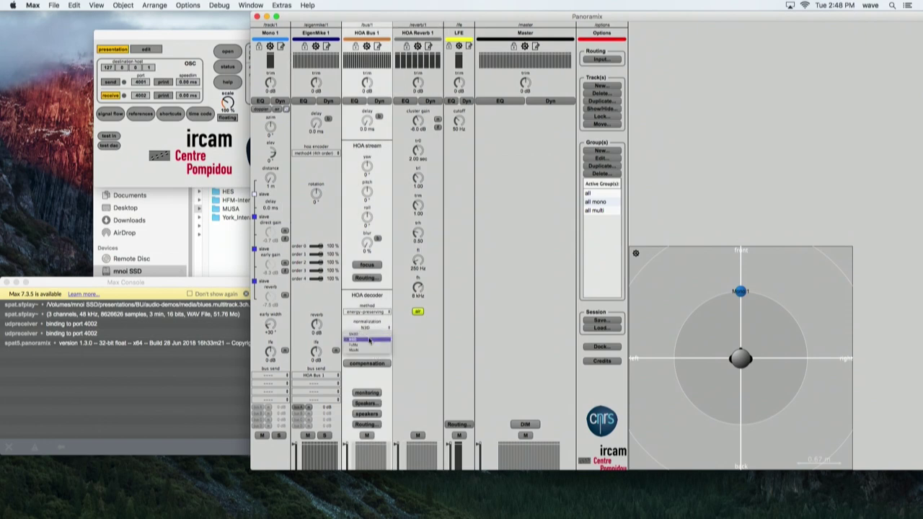
pyautogui.click(371, 337)
pyautogui.click(375, 344)
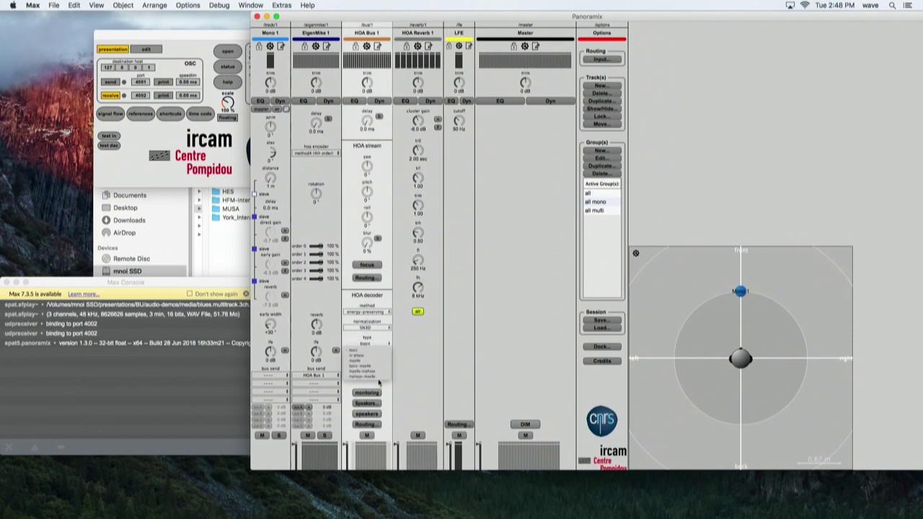
pyautogui.click(376, 377)
pyautogui.moveTo(367, 362); pyautogui.dragTo(359, 375)
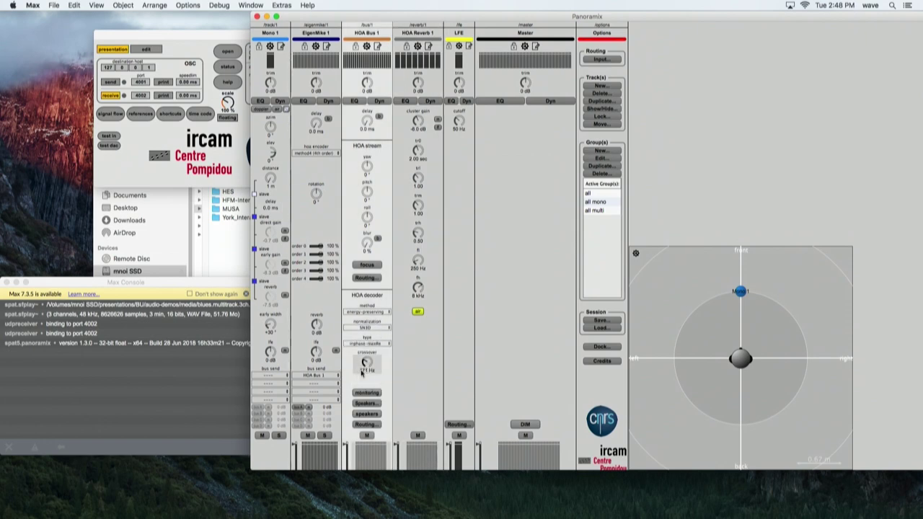
pyautogui.click(497, 369)
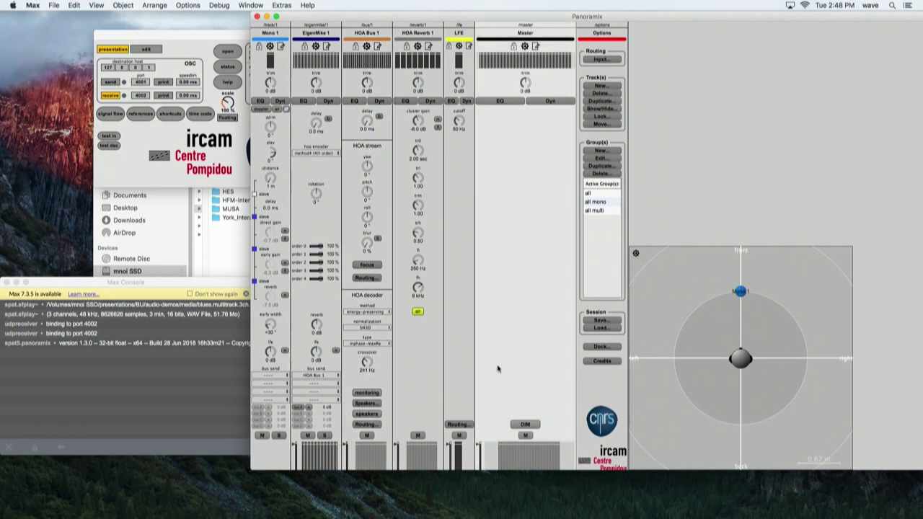
# - Apply a diagonal one-to-one pattern to the input routing matrix
pyautogui.click(597, 60)
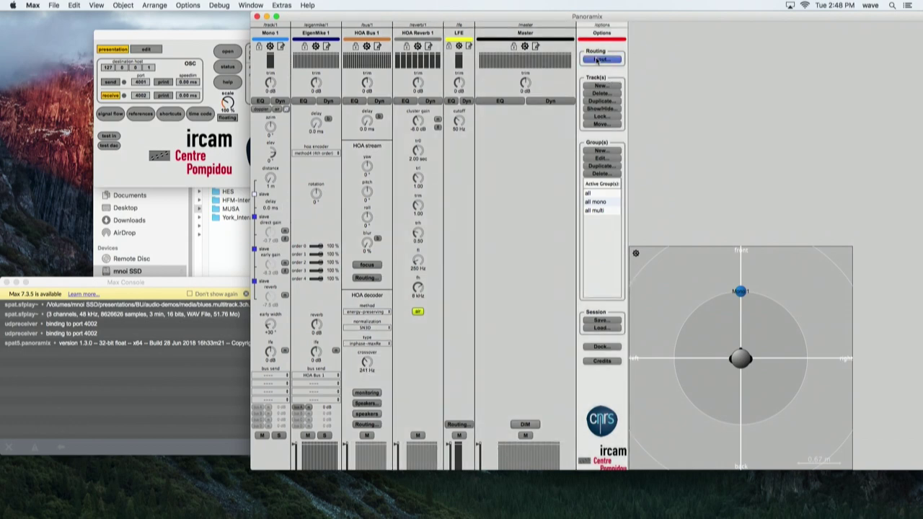
pyautogui.click(330, 134)
pyautogui.click(585, 399)
# - Clear the output routing of HOA Bus 1 and map its channels diagonally to the Master channels
pyautogui.click(366, 424)
pyautogui.click(330, 127)
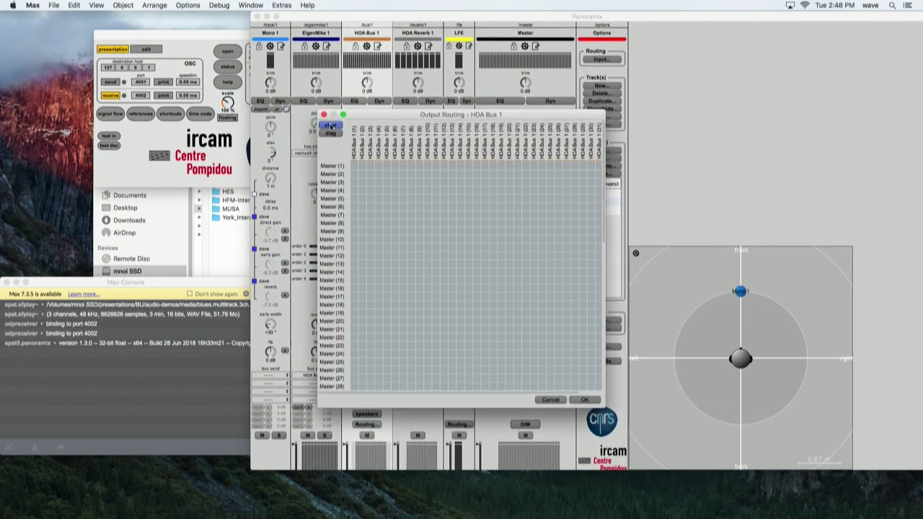
pyautogui.click(329, 134)
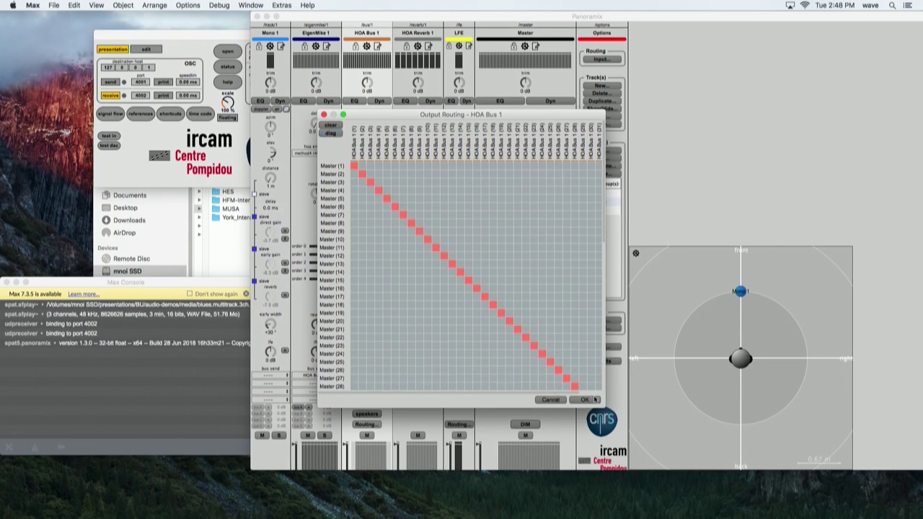
pyautogui.click(585, 399)
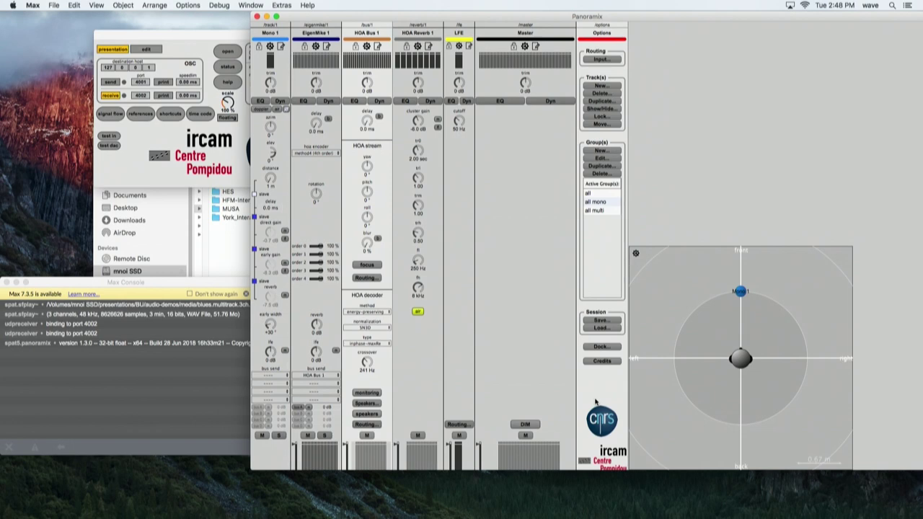
# - Create six additional mono tracks, starting from Mono 2
pyautogui.click(601, 85)
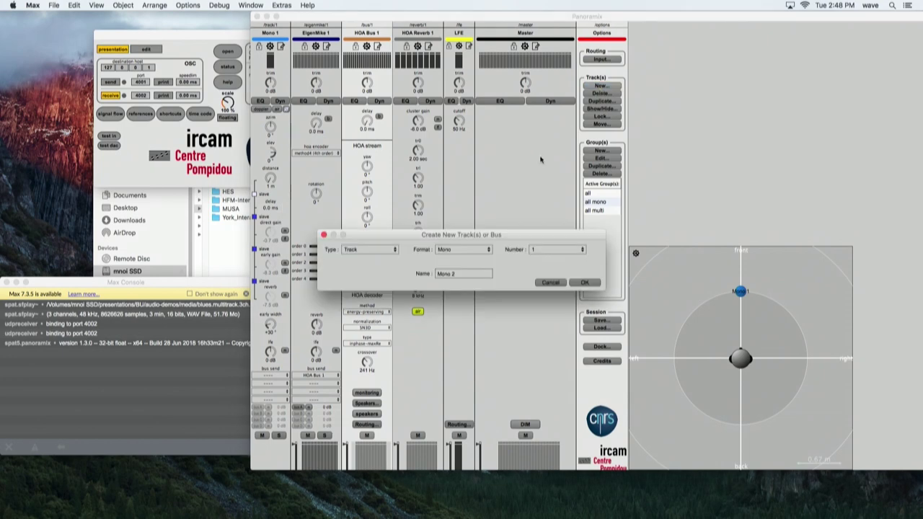
pyautogui.click(369, 249)
pyautogui.click(367, 261)
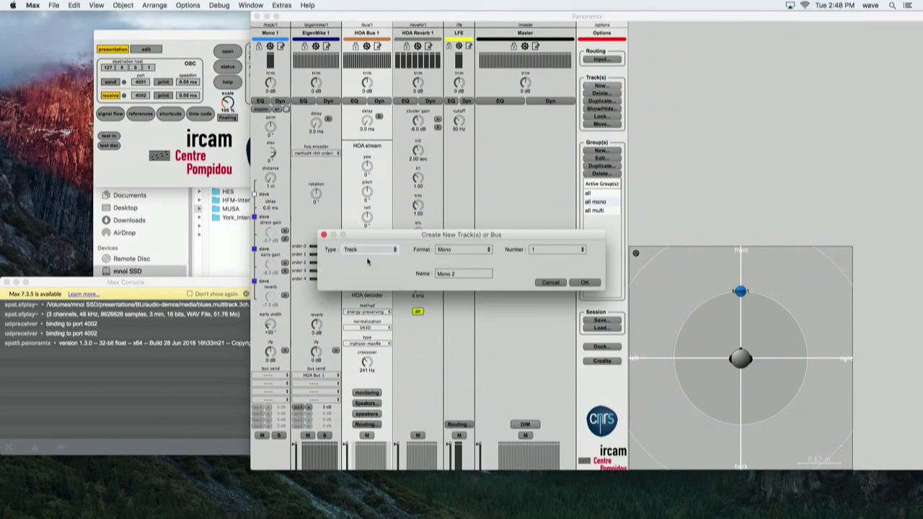
pyautogui.click(577, 250)
pyautogui.click(567, 291)
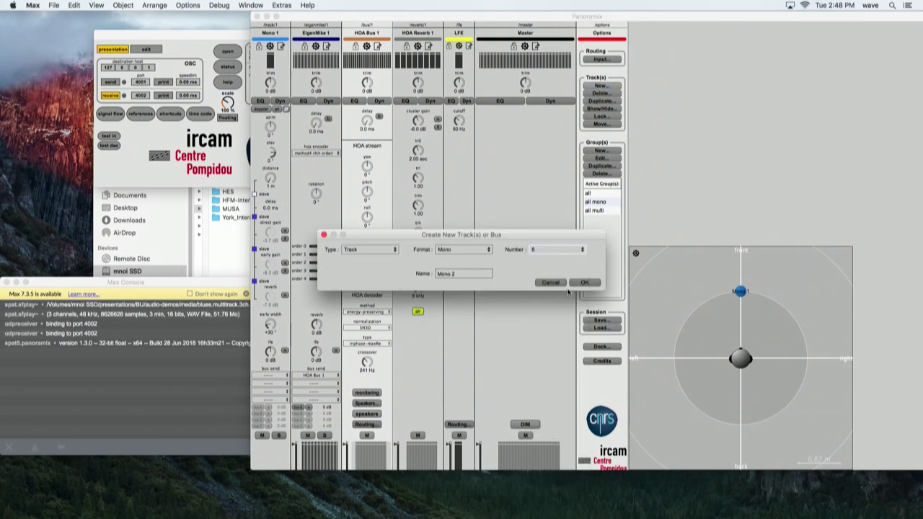
pyautogui.click(585, 282)
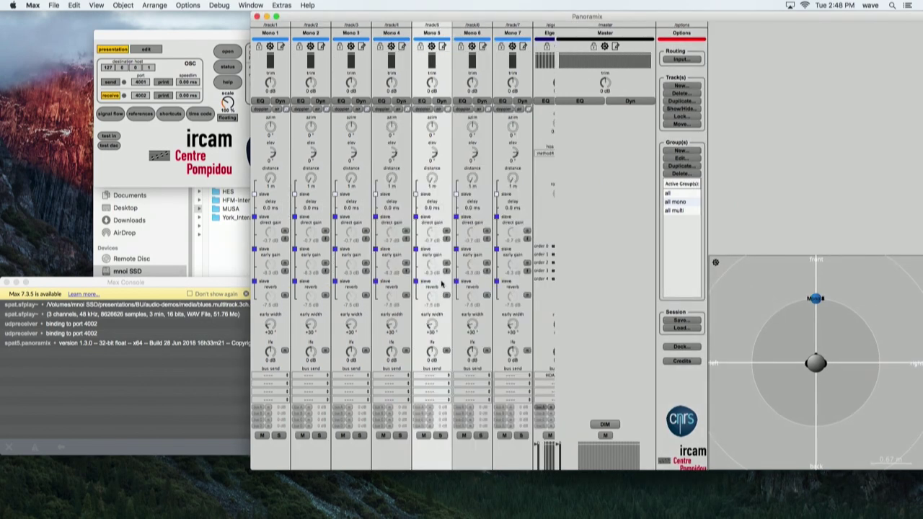
# - Send the Mono 1 track to HOA Bus 1 and rotate its azimuth to about 81°
pyautogui.click(274, 374)
pyautogui.click(270, 383)
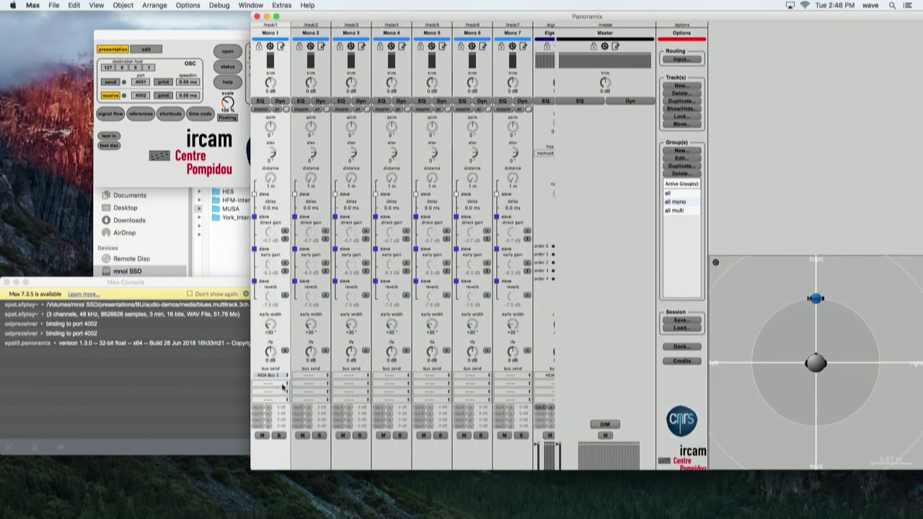
pyautogui.moveTo(275, 128)
pyautogui.mouseDown()
pyautogui.moveTo(266, 148)
pyautogui.moveTo(268, 128)
pyautogui.mouseUp()
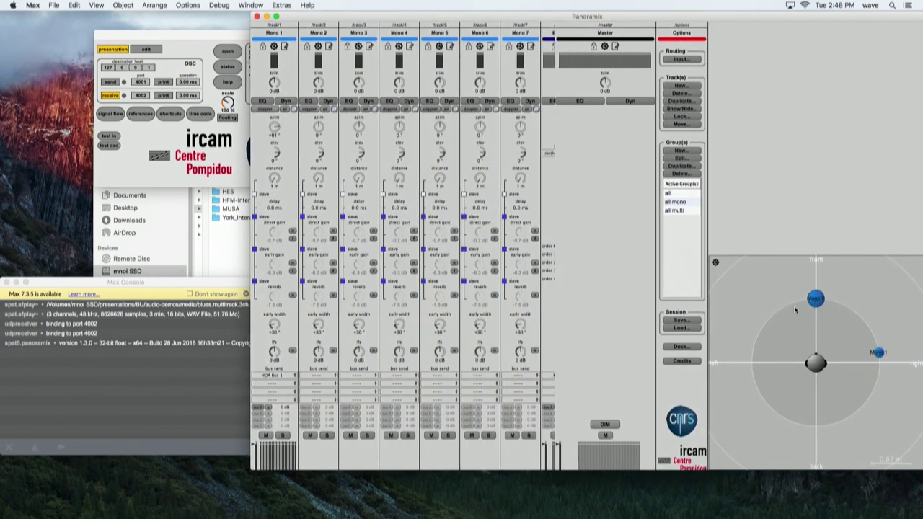
# - Move the Mono 7 source in the spatial view to a distance of about 2.27 m and about 6° azimuth
pyautogui.scroll(-3, 817, 311)
pyautogui.moveTo(817, 349); pyautogui.dragTo(819, 329)
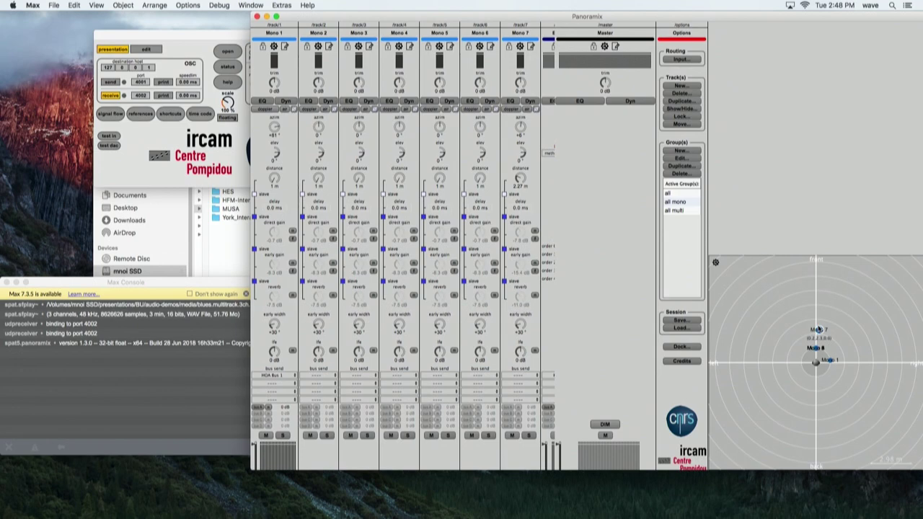
# - Bring the main Panoramix patch window to the front and move it to the lower-left area of the desktop
pyautogui.click(144, 57)
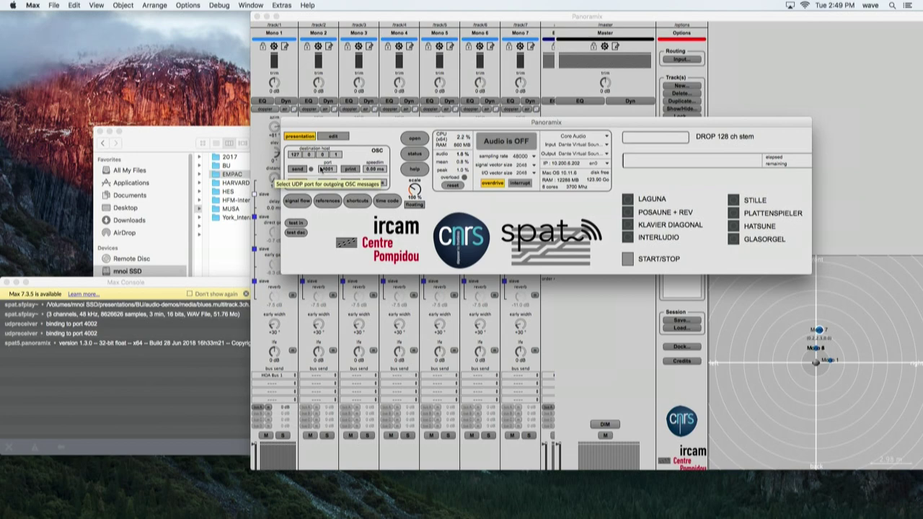
pyautogui.moveTo(445, 124); pyautogui.dragTo(220, 211)
pyautogui.click(410, 112)
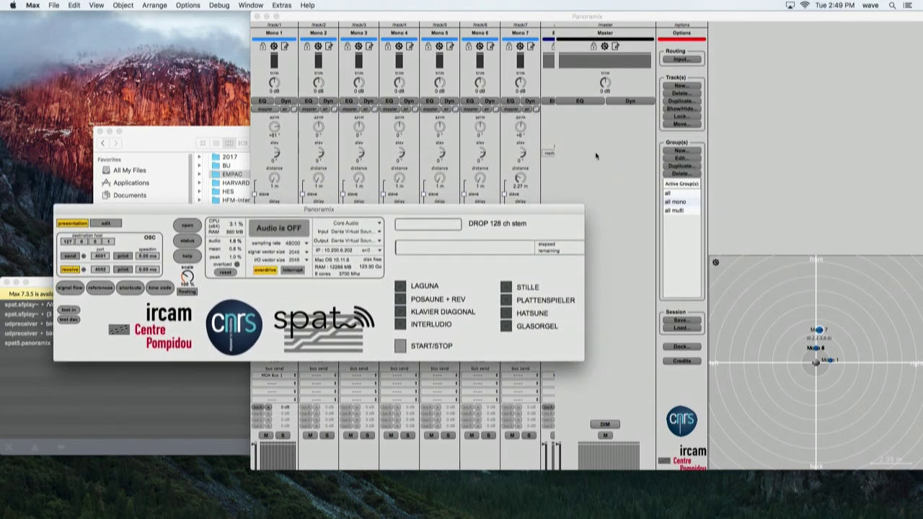
# - Show the equalizer of Mono 1 and set the tr0 reverberation time of HOA Reverb 1 to about 252 ms
pyautogui.click(270, 104)
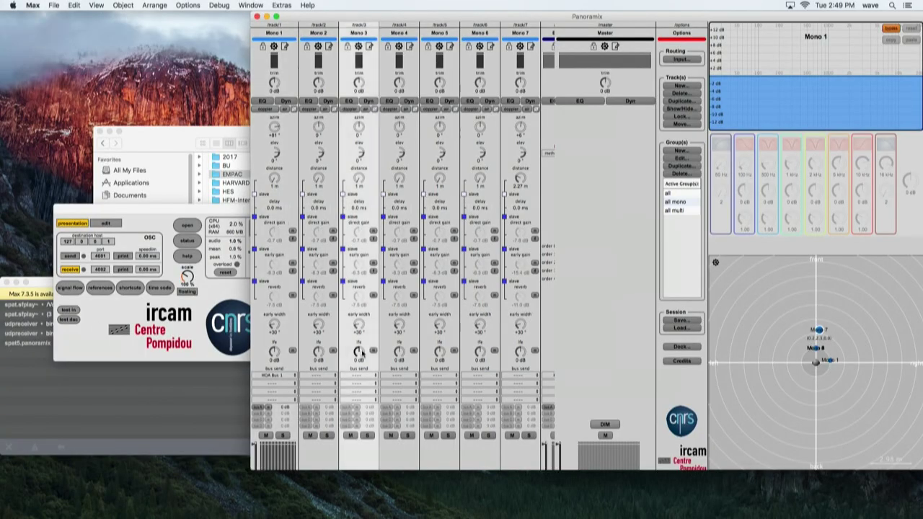
pyautogui.hscroll(5, 363, 312)
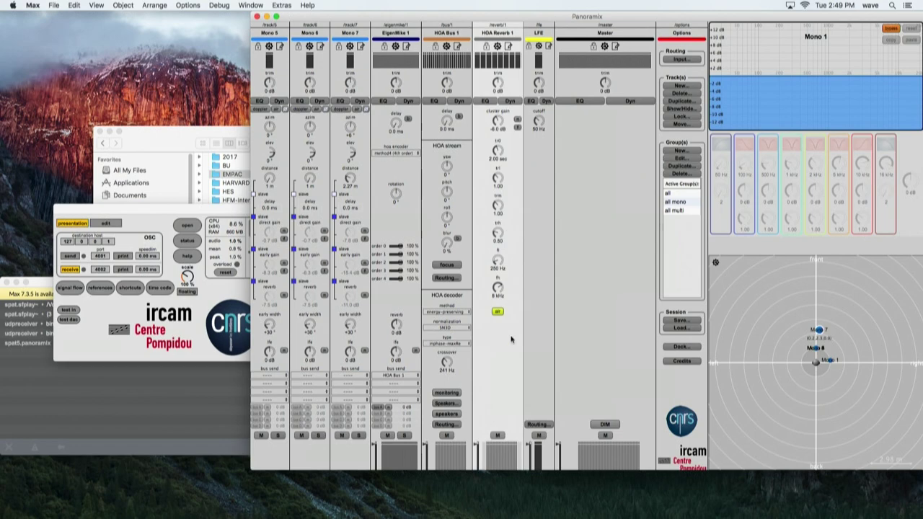
pyautogui.moveTo(496, 132); pyautogui.dragTo(384, 209)
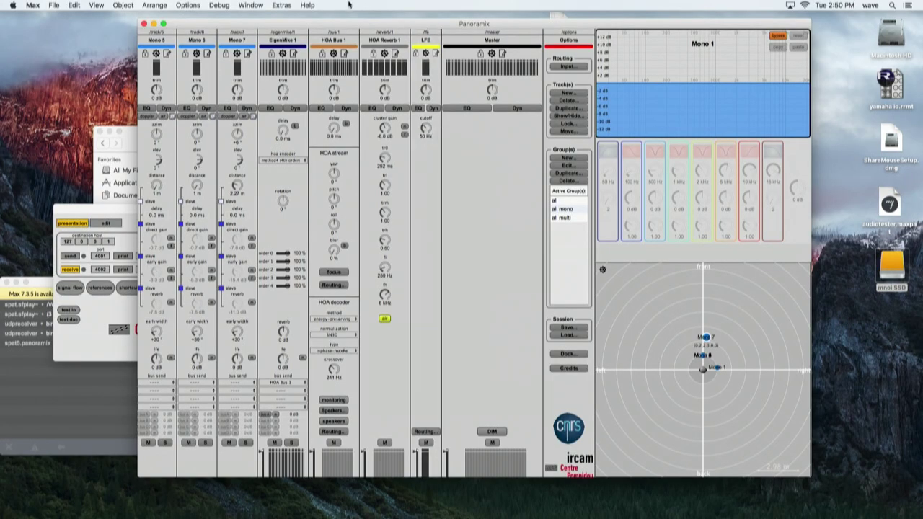
# - Create one new bus in WFS format with 64 speakers
pyautogui.click(562, 93)
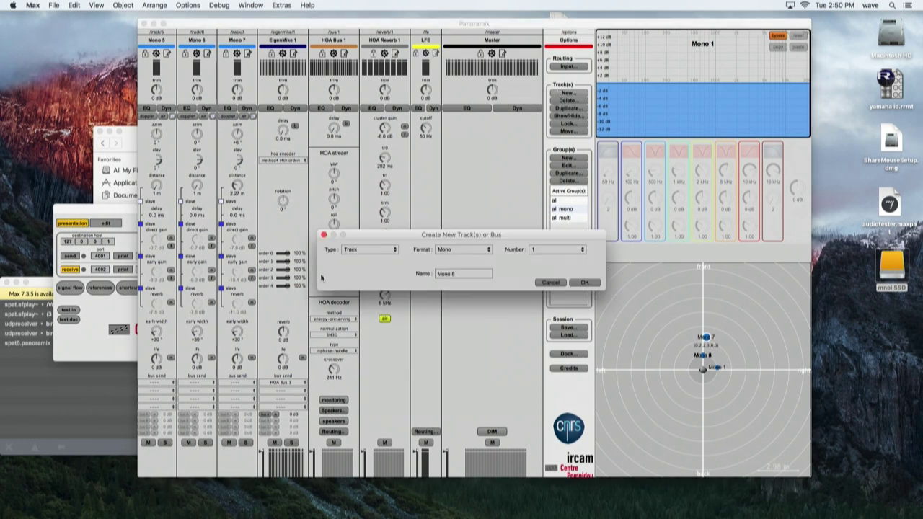
pyautogui.click(368, 249)
pyautogui.click(368, 267)
pyautogui.click(460, 250)
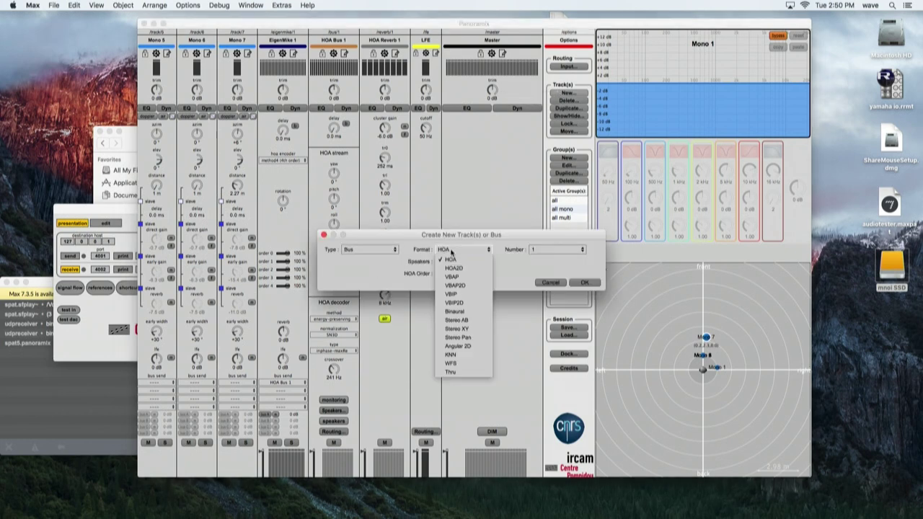
pyautogui.click(457, 365)
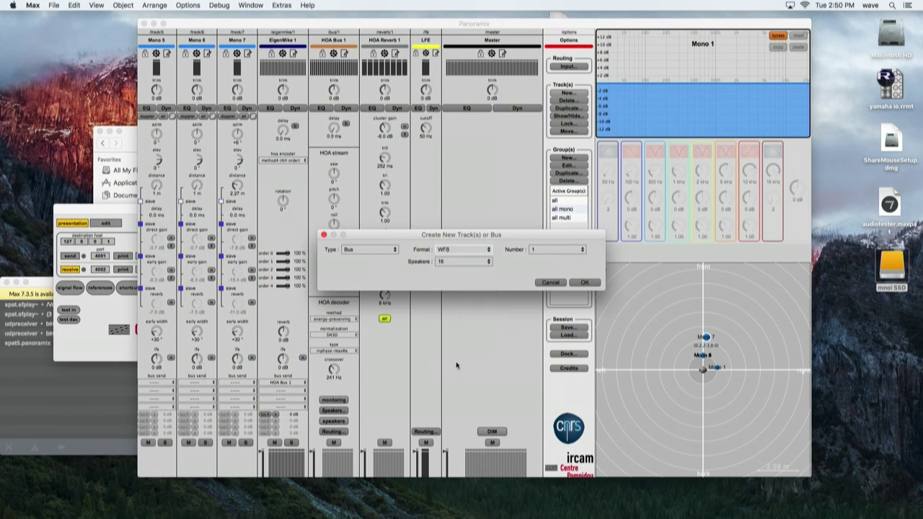
pyautogui.click(444, 262)
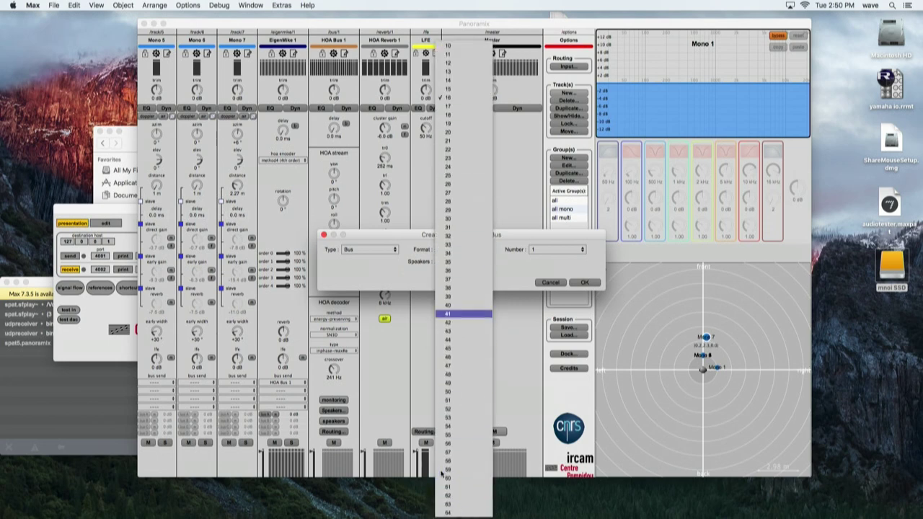
pyautogui.click(447, 513)
pyautogui.click(583, 283)
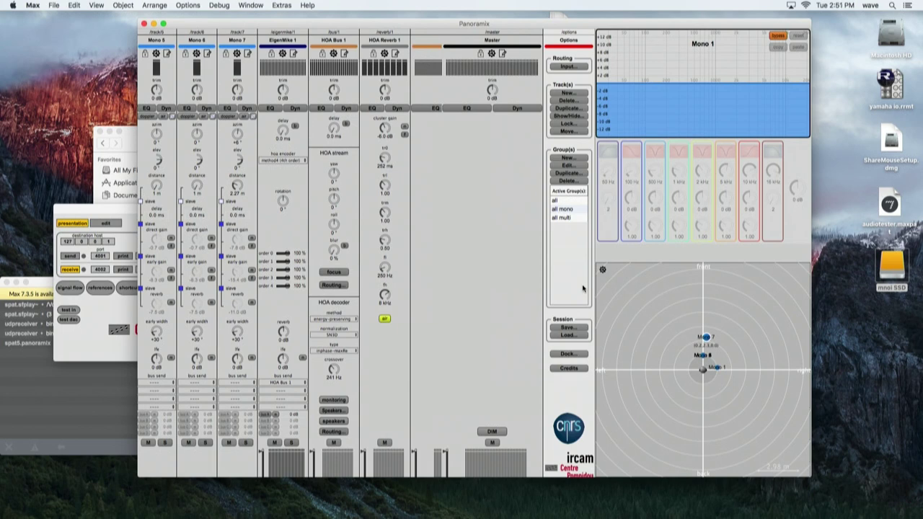
# - Try to unhide the Monitoring strip through the track and bus visibility settings
pyautogui.click(568, 116)
pyautogui.click(509, 174)
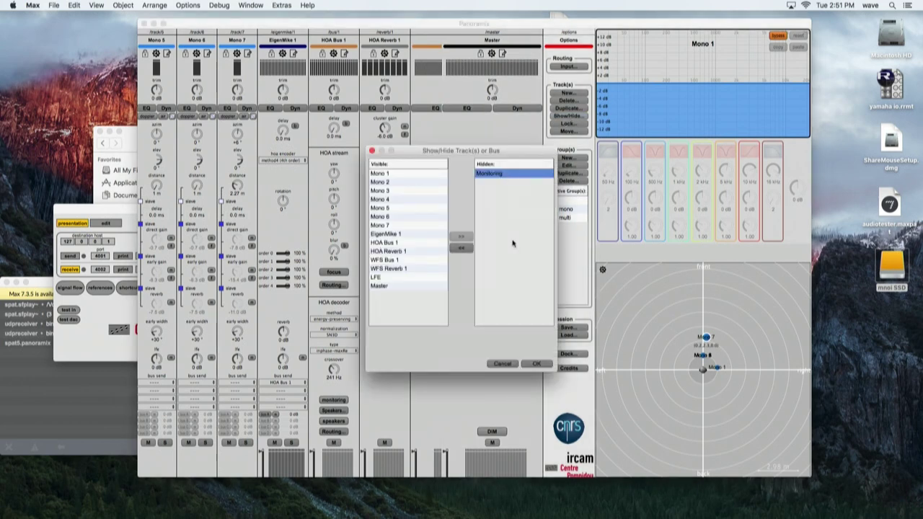
pyautogui.click(538, 364)
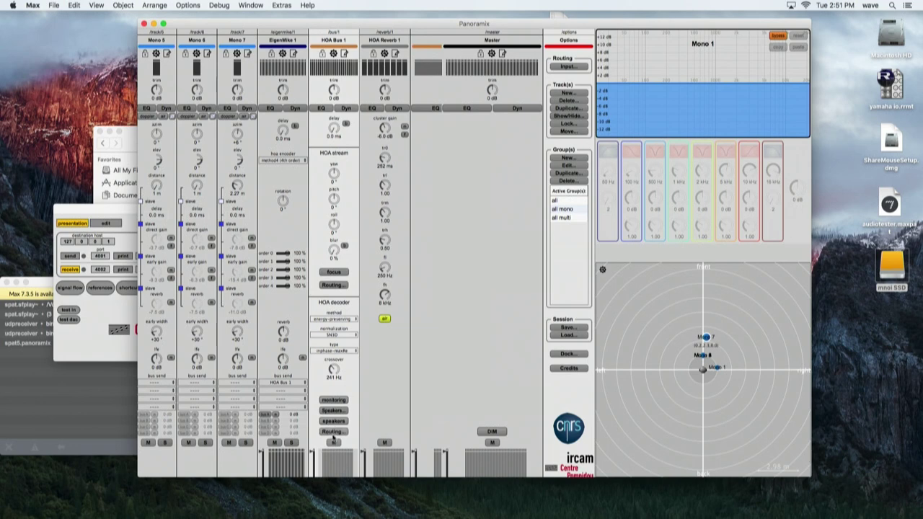
# - Enable monitoring on HOA Bus 1 and make the hidden Monitoring strip visible in the mixer
pyautogui.click(335, 401)
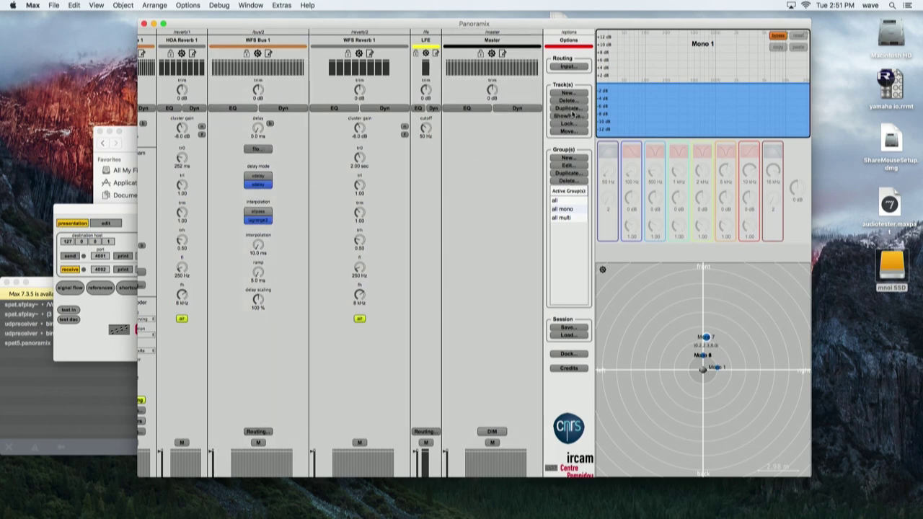
pyautogui.click(572, 118)
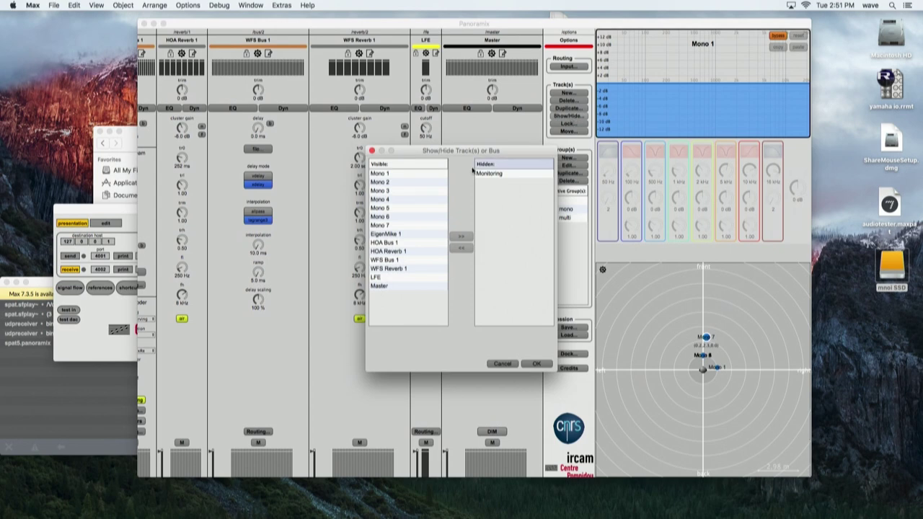
pyautogui.click(524, 367)
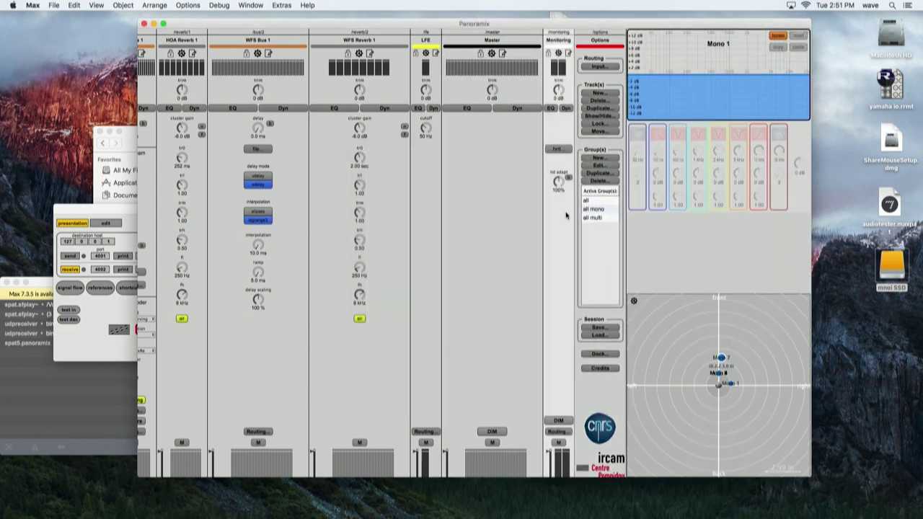
# - Examine the HRTF files available for the Monitoring strip and close the selection without loading one
pyautogui.click(556, 150)
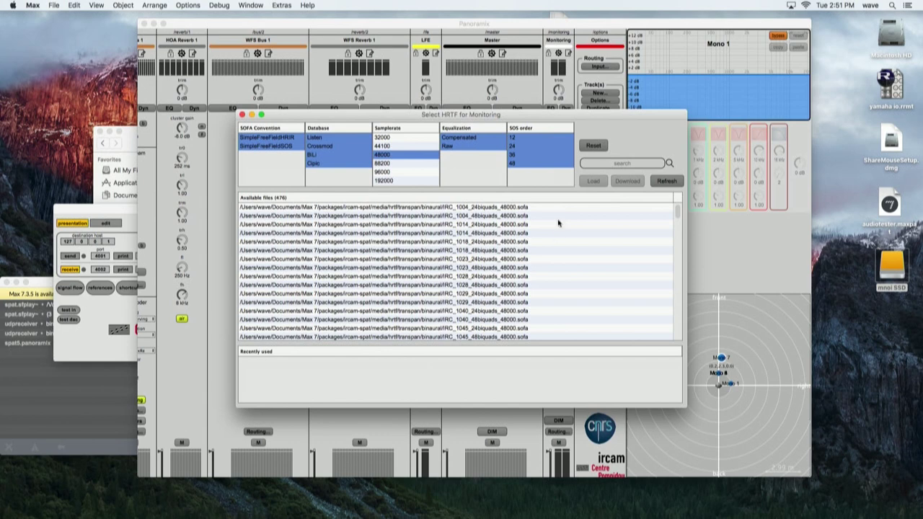
pyautogui.click(243, 115)
pyautogui.click(557, 238)
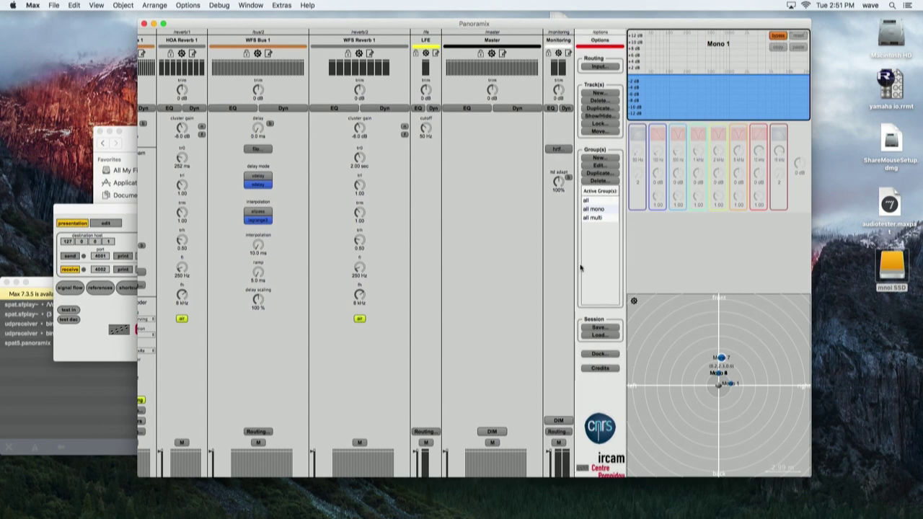